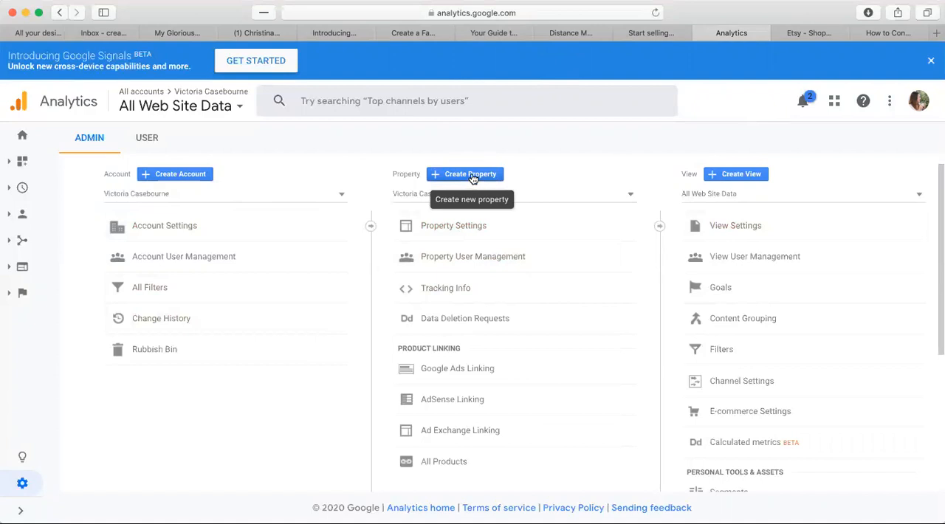
Start a new Analytics property that measures a website and continue to its property details.
click(471, 175)
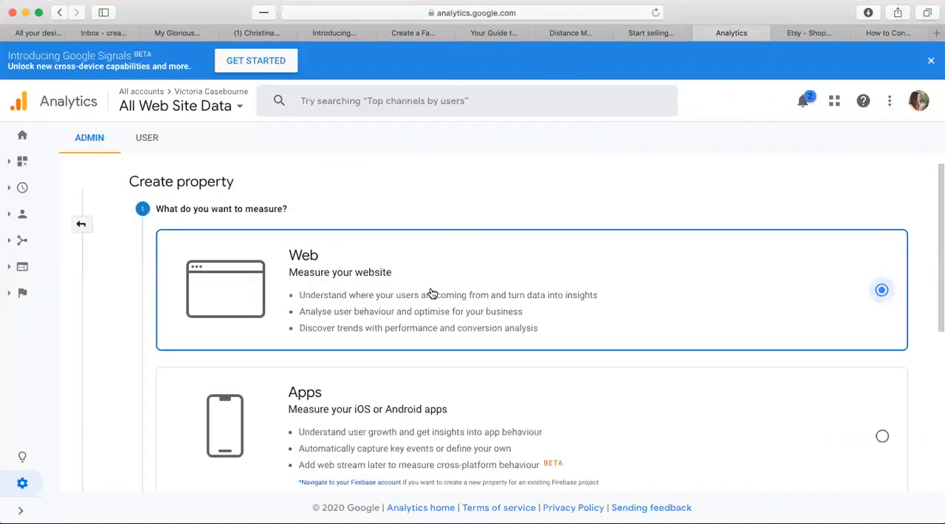
scroll(432, 294, down, 5)
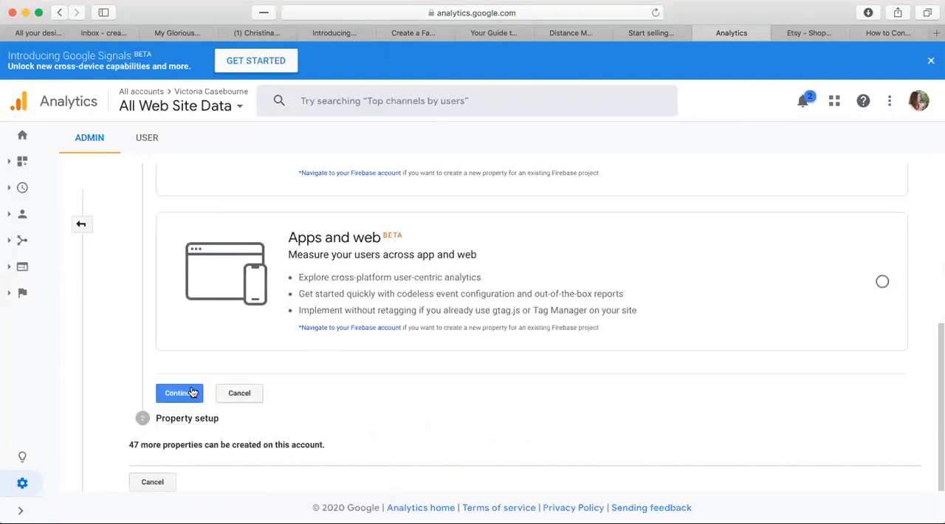
click(191, 393)
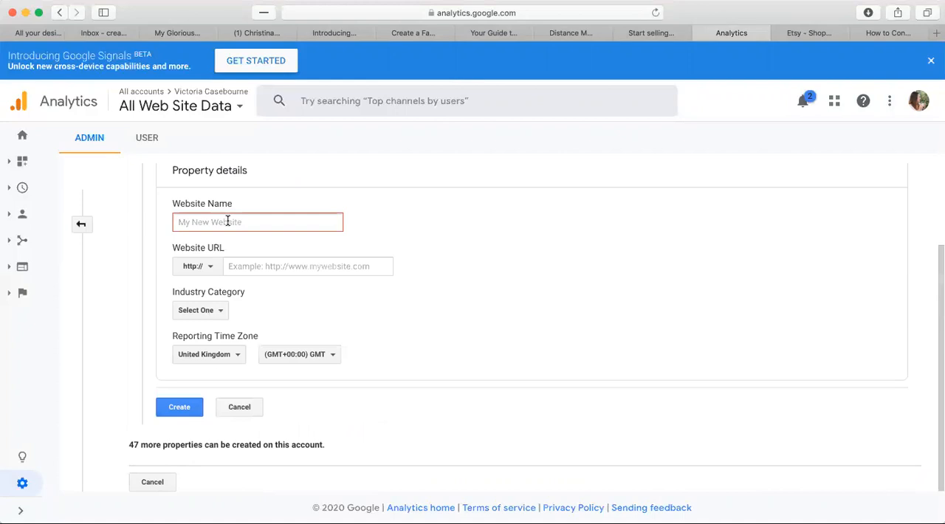
Enter "ETSY : Stronger Than Thought" as the new property's website name.
text(Stronger Than Thought ETSY)
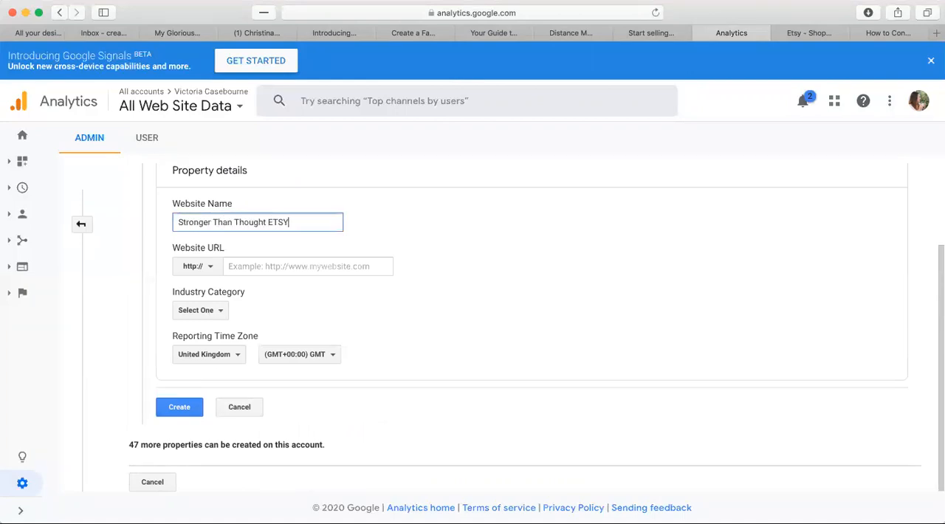
double_click(279, 222)
key(super+c)
click(179, 222)
key(super+v)
text(:)
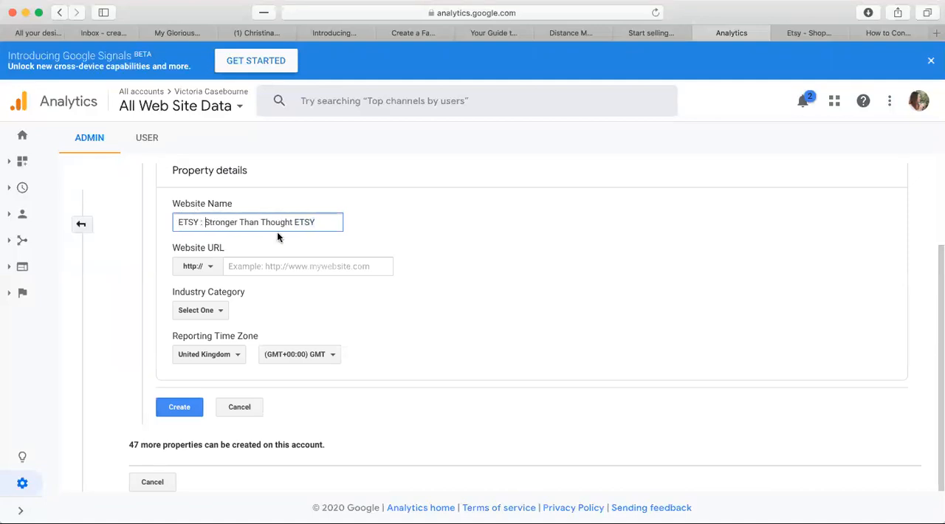
double_click(305, 221)
key(BackSpace)
Switch to Etsy and open the public StrongerThanThought shop page from Shop Manager.
click(819, 33)
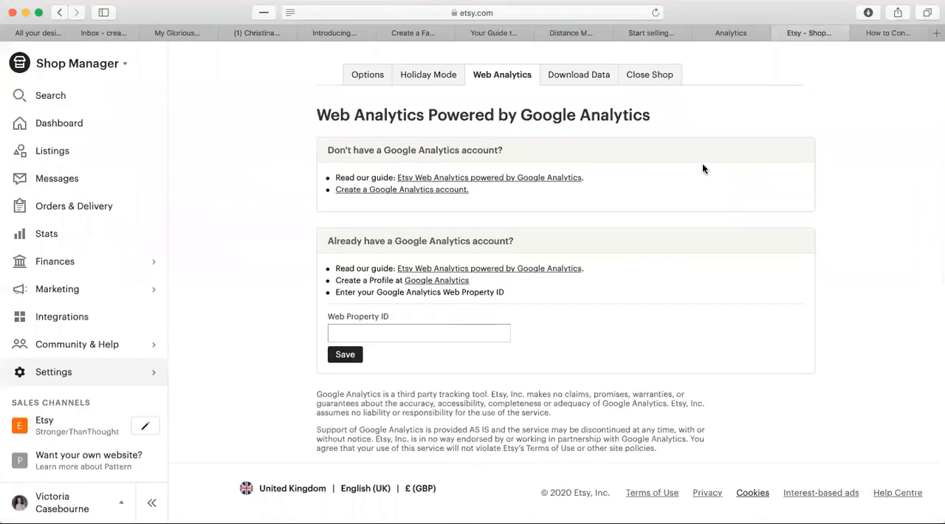
click(889, 32)
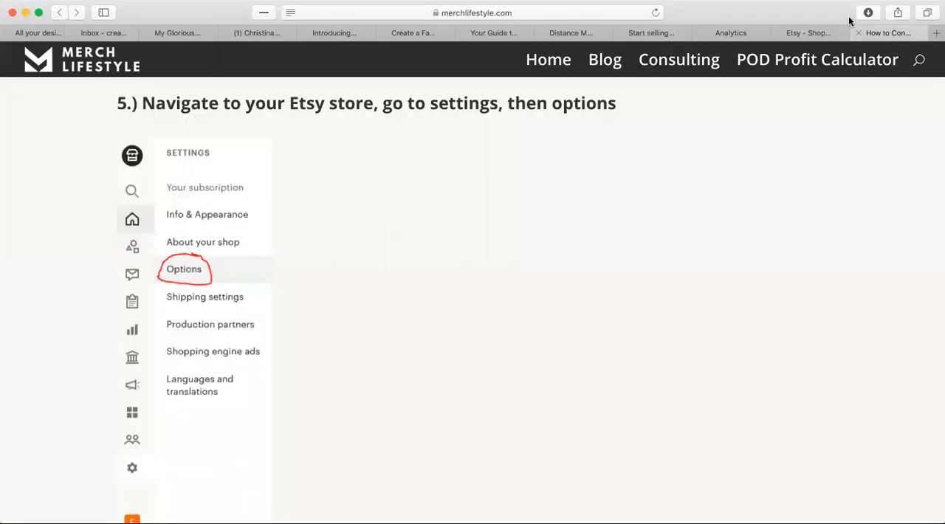
click(573, 15)
text(etsy)
key(Return)
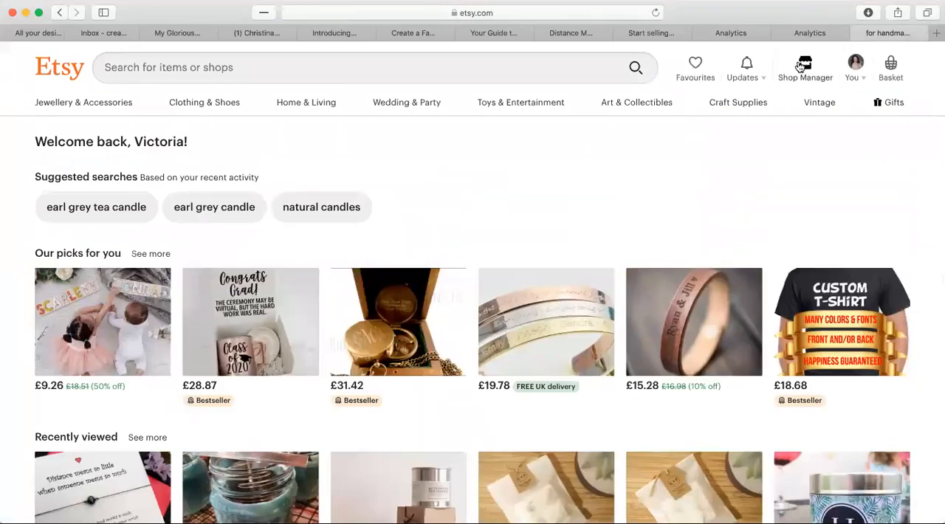
click(798, 62)
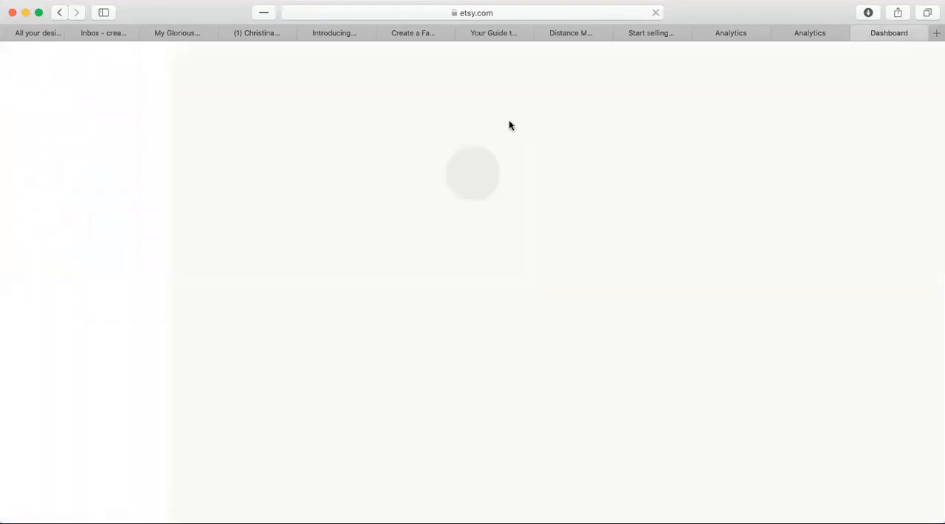
click(120, 68)
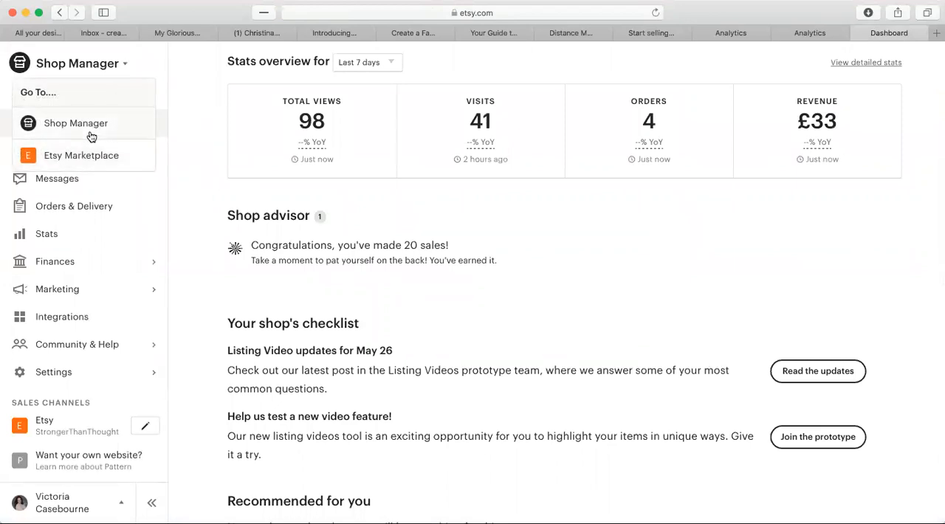
click(59, 441)
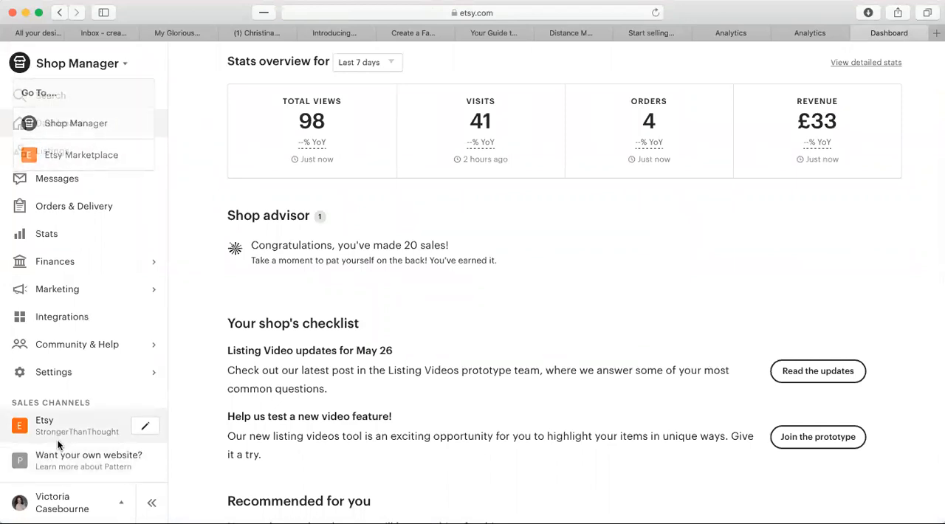
click(59, 434)
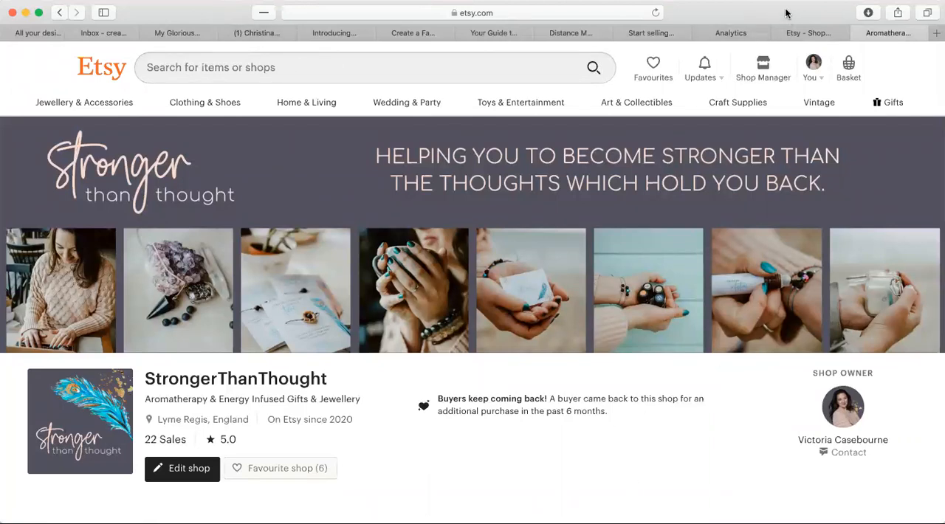
click(549, 12)
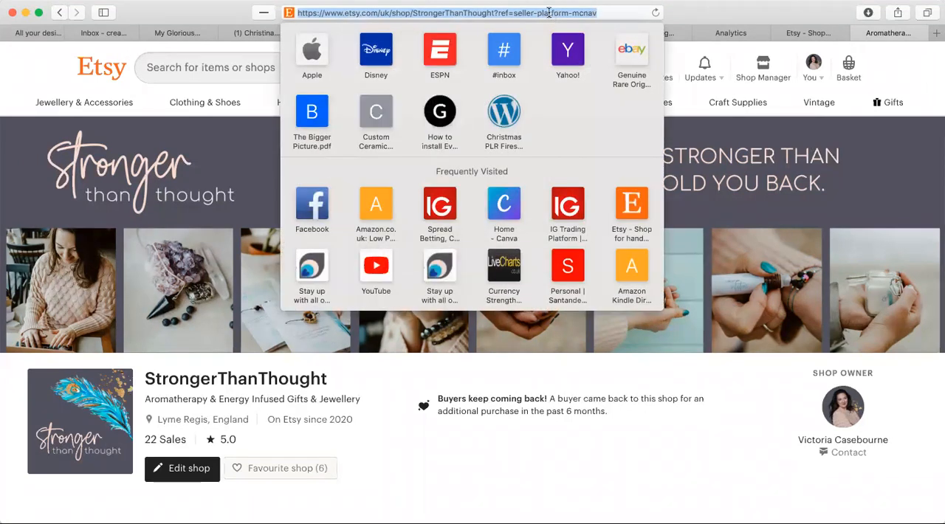
click(494, 13)
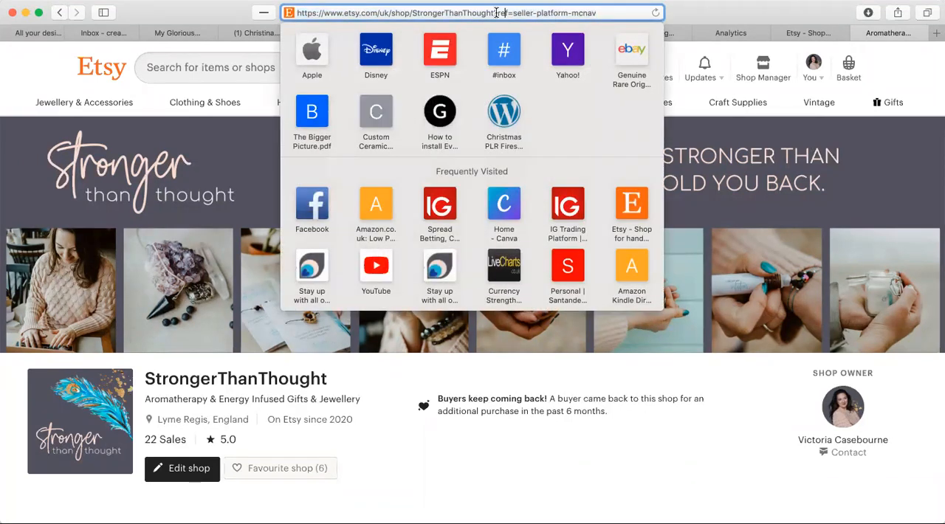
drag(493, 13, 287, 18)
key(super+c)
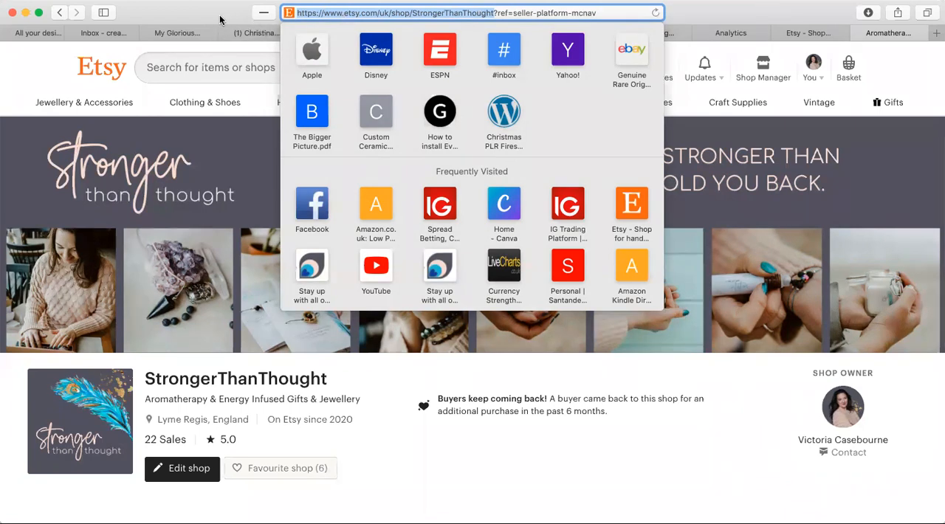
click(694, 23)
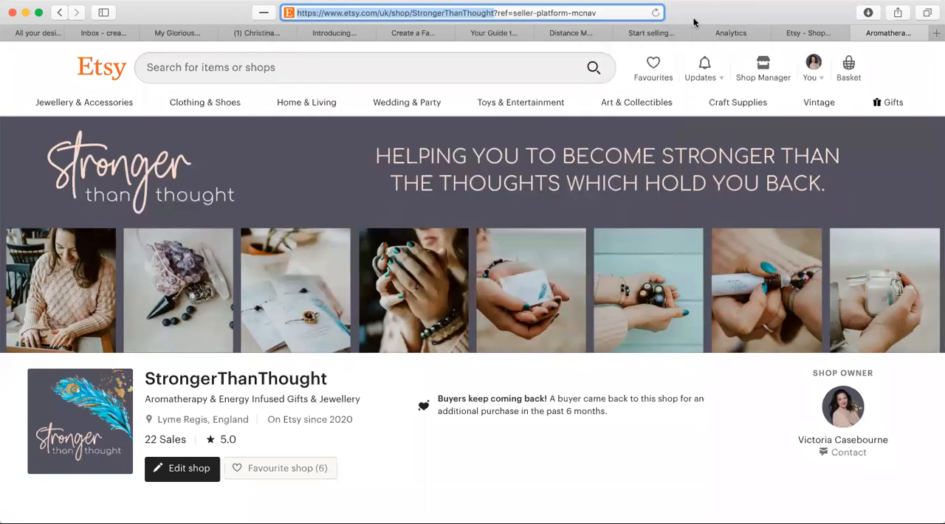
click(716, 33)
click(271, 262)
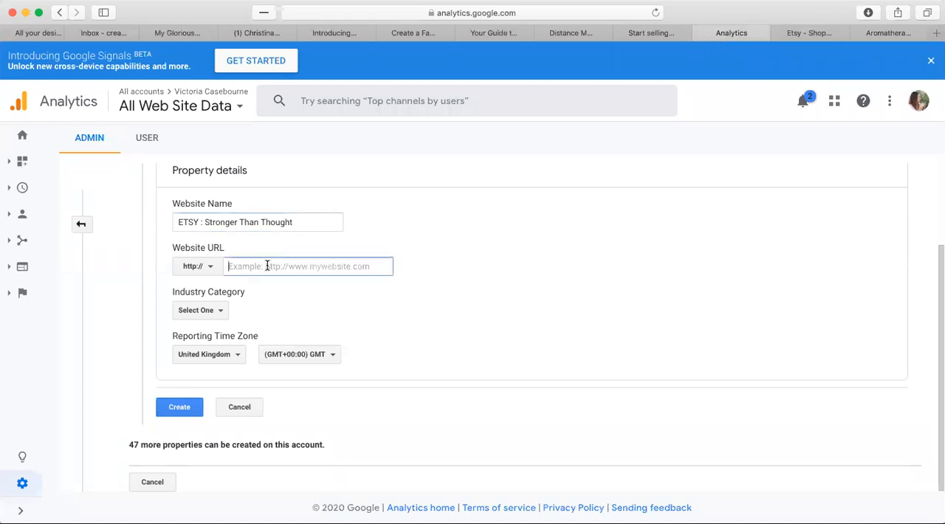
key(super+v)
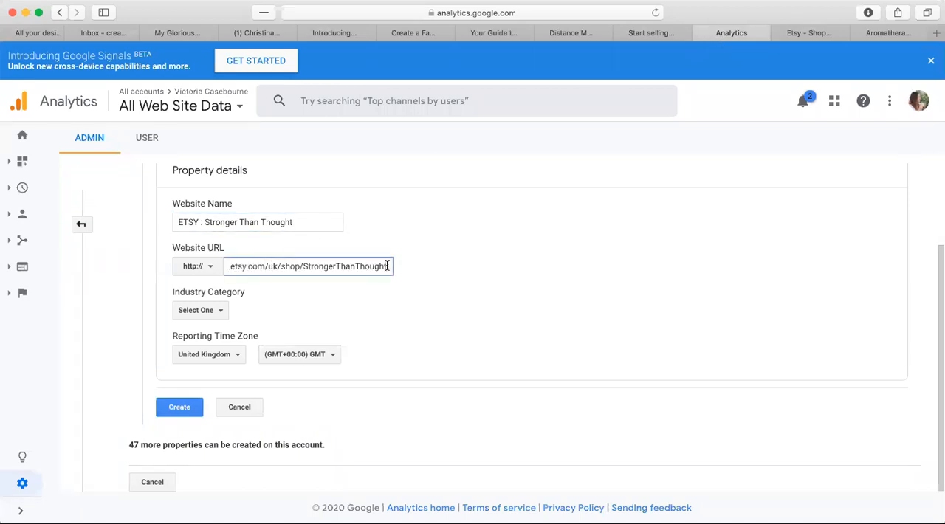
drag(386, 267, 204, 255)
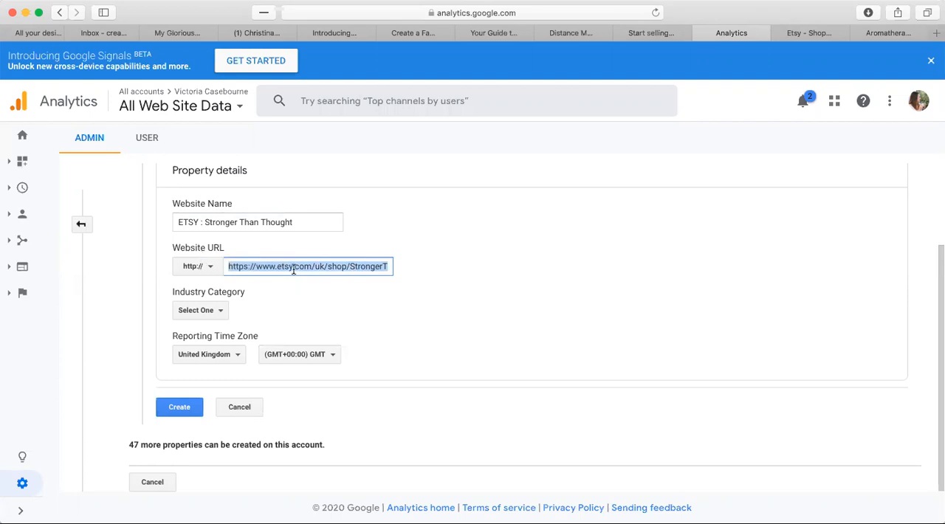
click(213, 310)
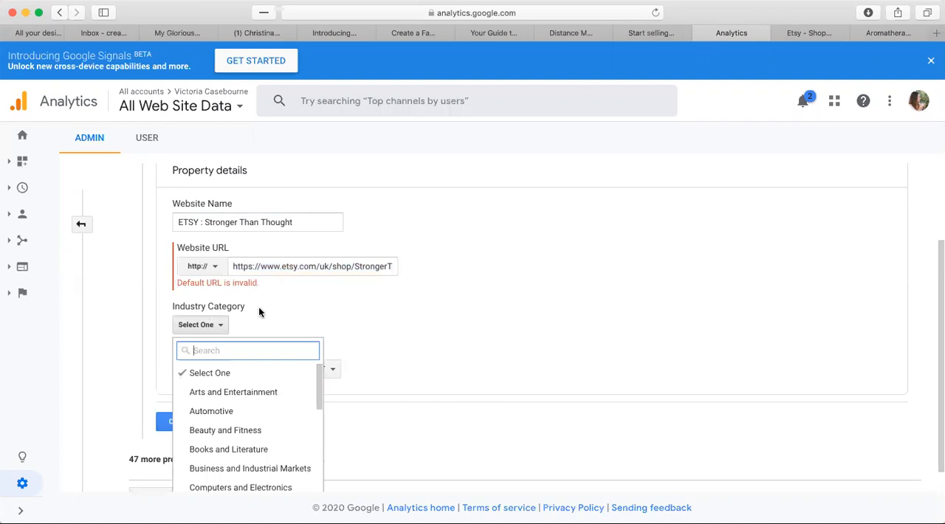
drag(260, 262, 221, 263)
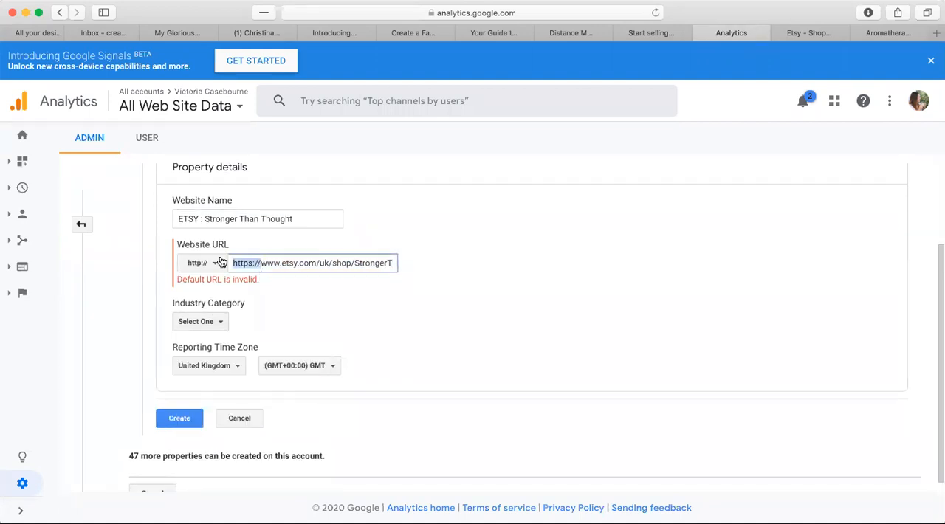
click(220, 263)
click(207, 308)
drag(258, 262, 229, 263)
key(BackSpace)
click(299, 294)
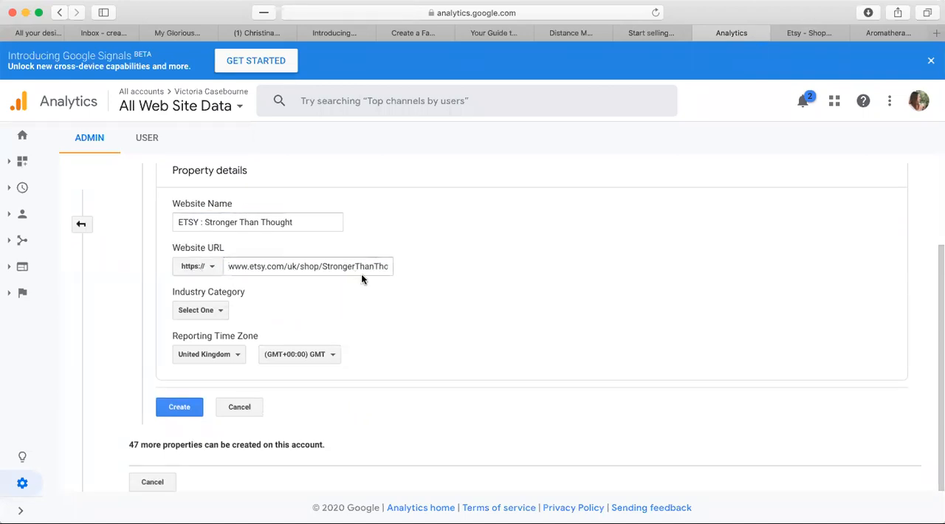
Set the industry category to Shopping and create the property.
click(220, 313)
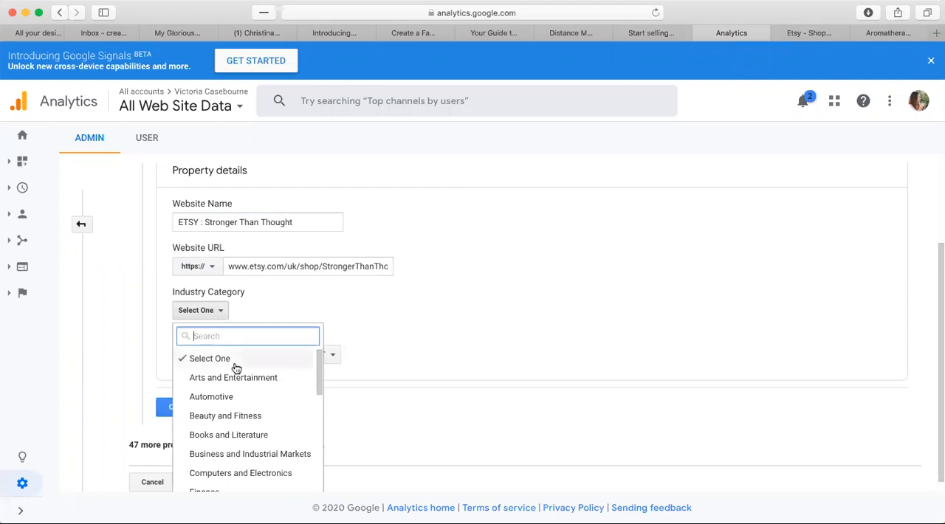
scroll(236, 368, down, 5)
scroll(236, 368, down, 5)
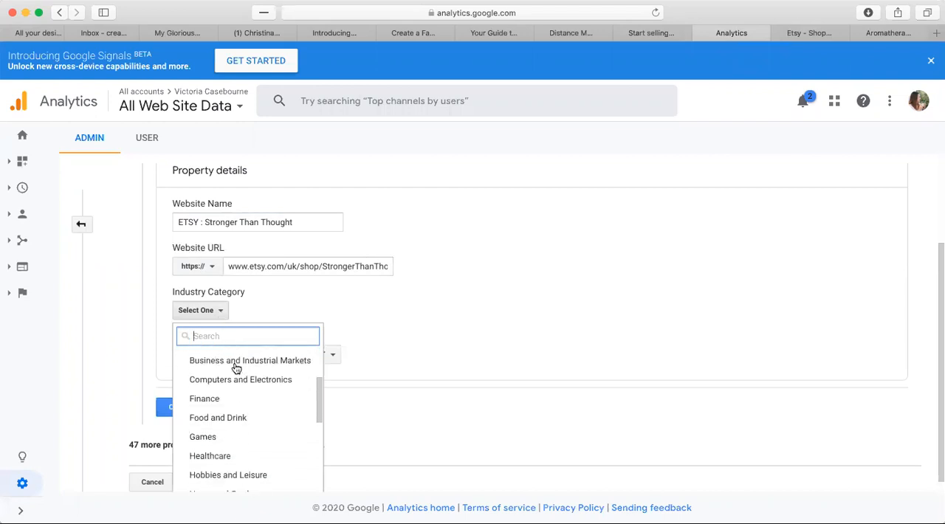
scroll(236, 367, down, 5)
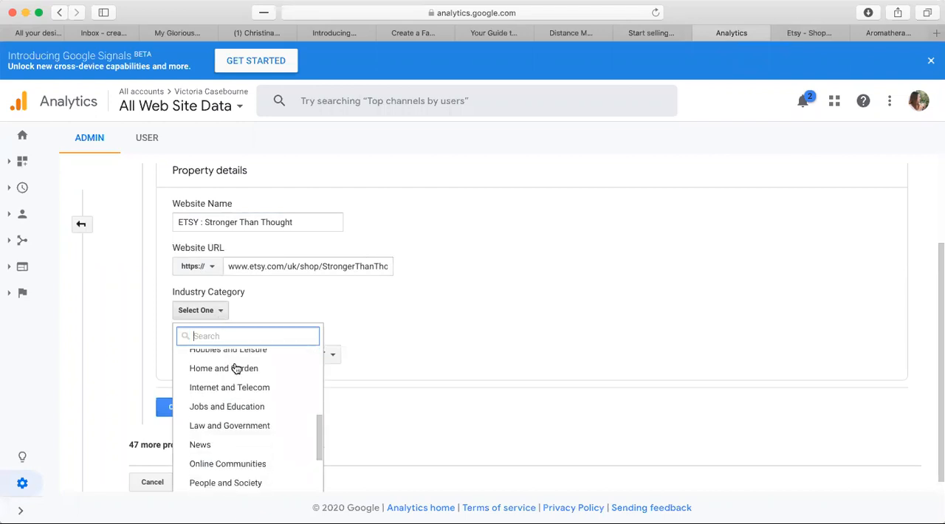
scroll(236, 368, down, 2)
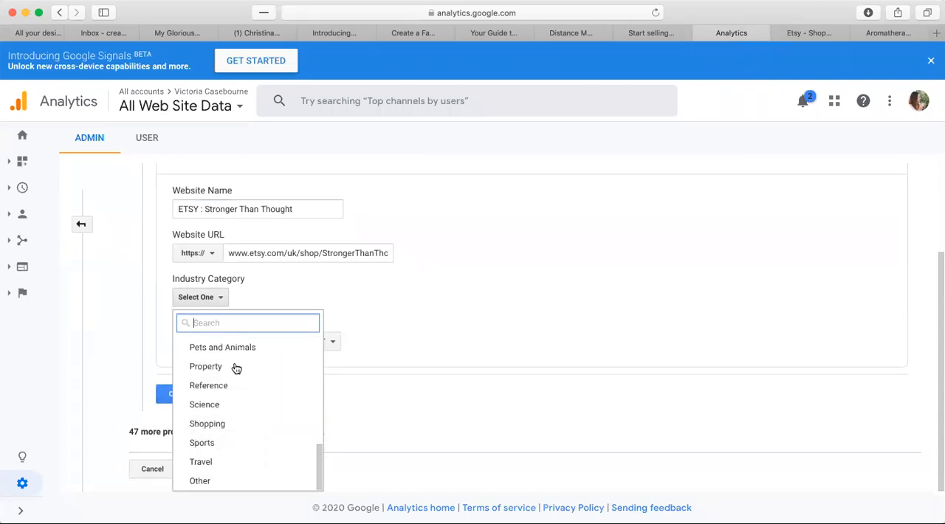
click(212, 422)
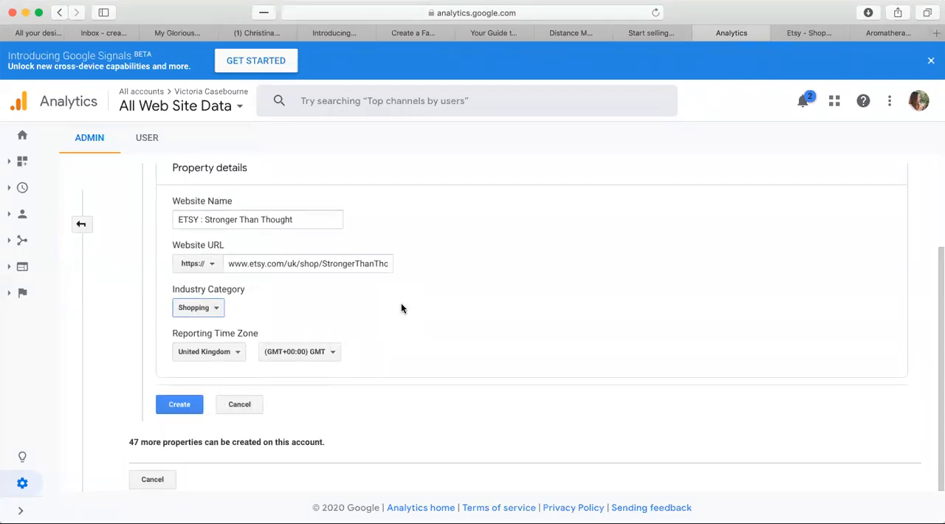
click(179, 407)
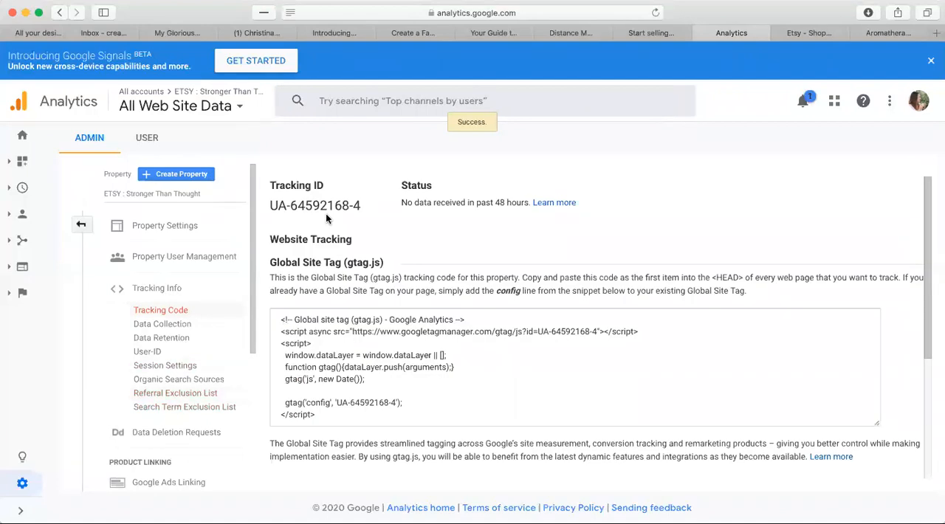
Copy the new property's tracking ID and open the shop options in the Etsy Shop Manager settings.
drag(362, 206, 272, 201)
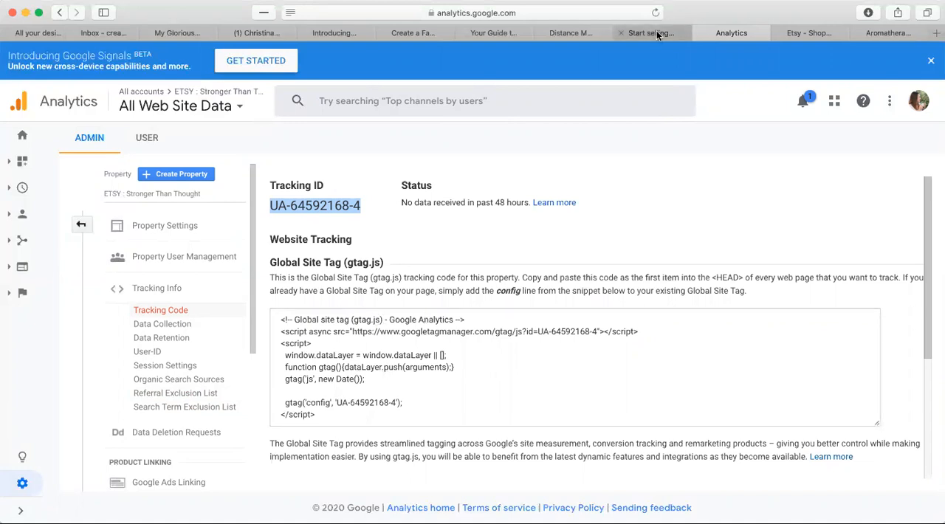
click(810, 34)
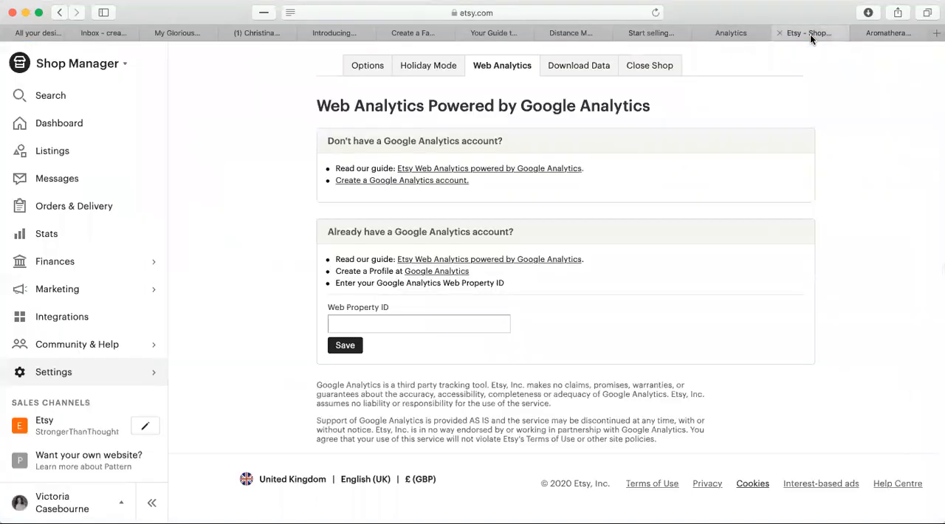
click(111, 68)
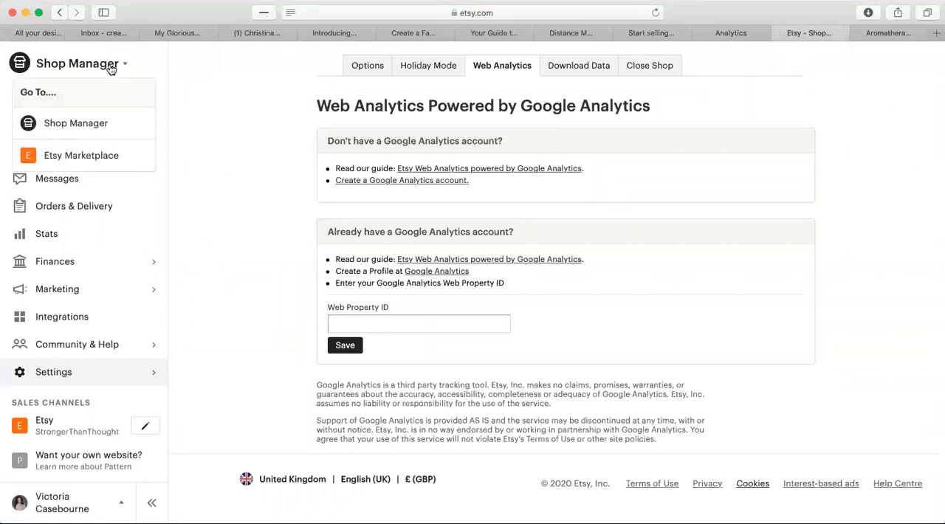
click(90, 120)
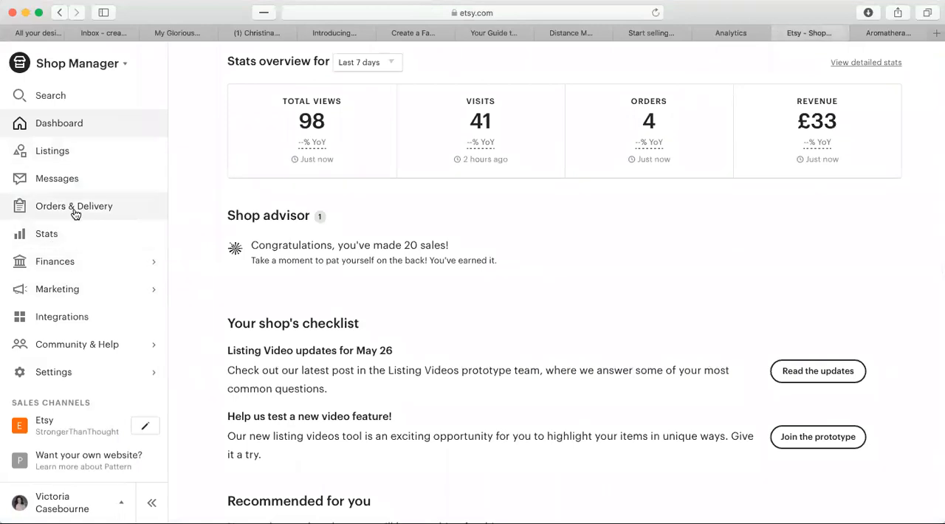
click(70, 369)
click(78, 180)
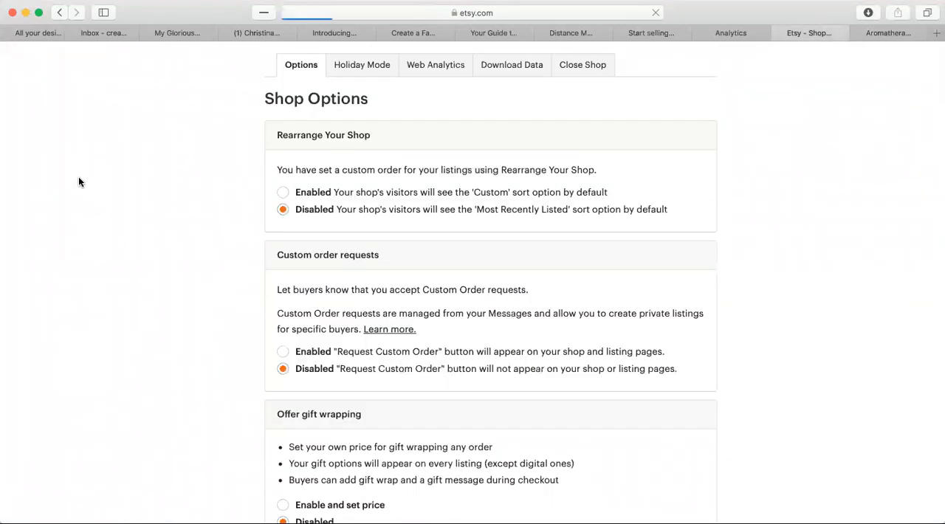
Open the shop's Web Analytics options and save the copied Google Analytics tracking ID as the Web Property ID.
scroll(231, 345, down, 15)
scroll(231, 345, up, 14)
scroll(424, 145, up, 2)
click(445, 64)
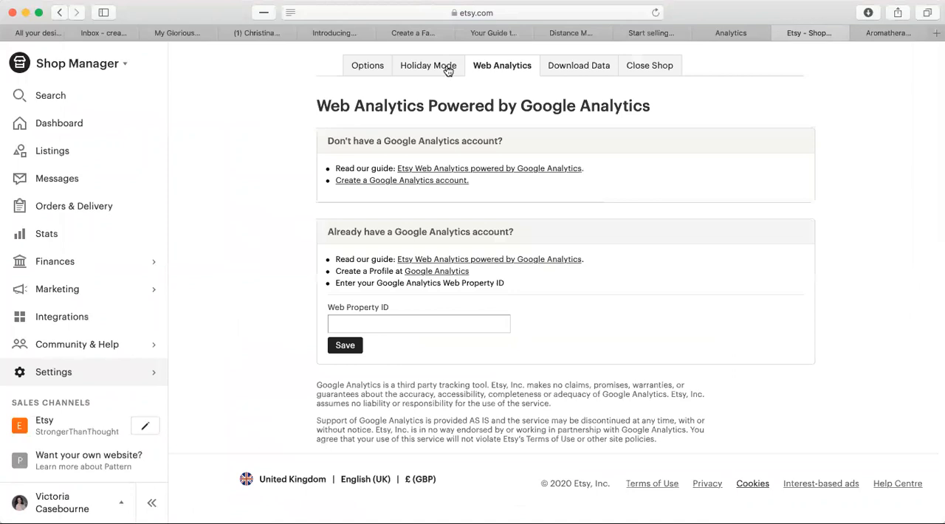
click(362, 320)
text(UA-64532168-4)
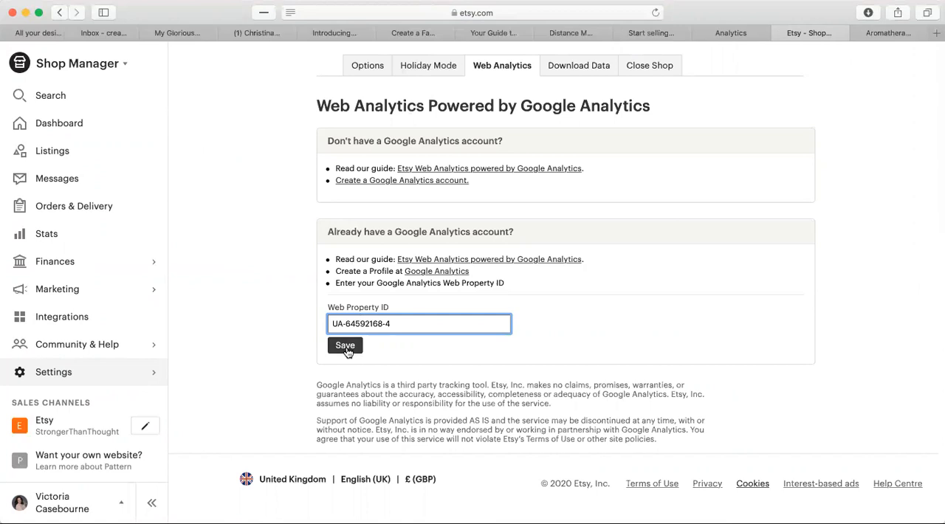
click(346, 348)
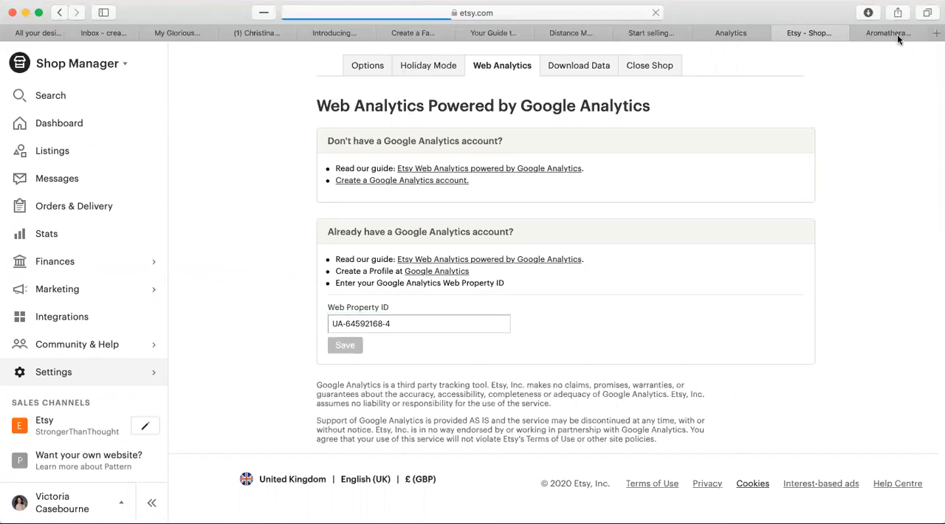
Switch to Google Analytics to view the property's tracking page, and return to Etsy's Web Analytics settings.
click(886, 32)
click(827, 32)
click(742, 33)
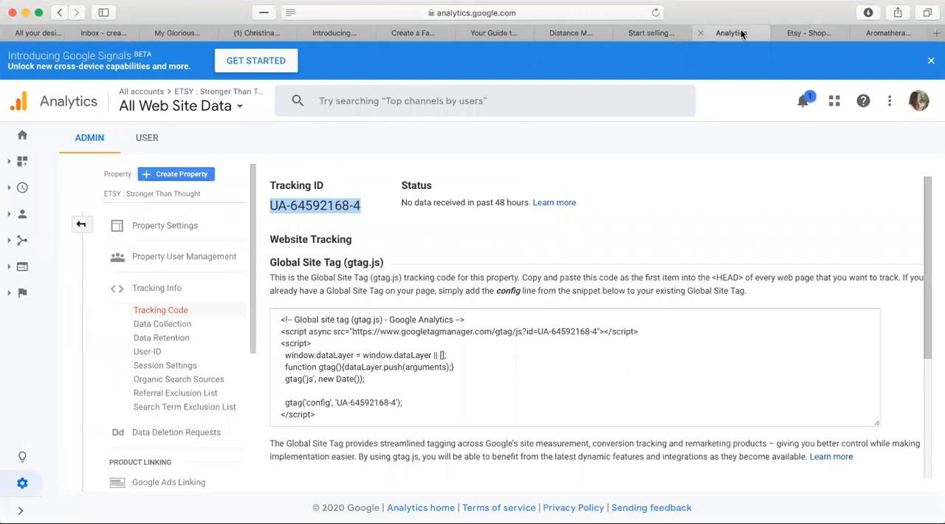
click(835, 34)
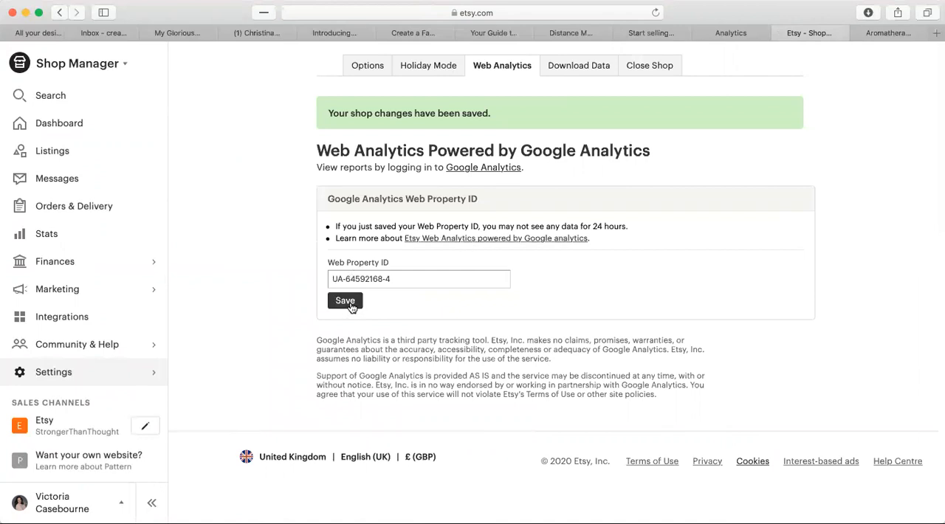
Open Etsy's guide to Web Analytics powered by Google Analytics and read the sign-up and web property ID instructions.
click(524, 238)
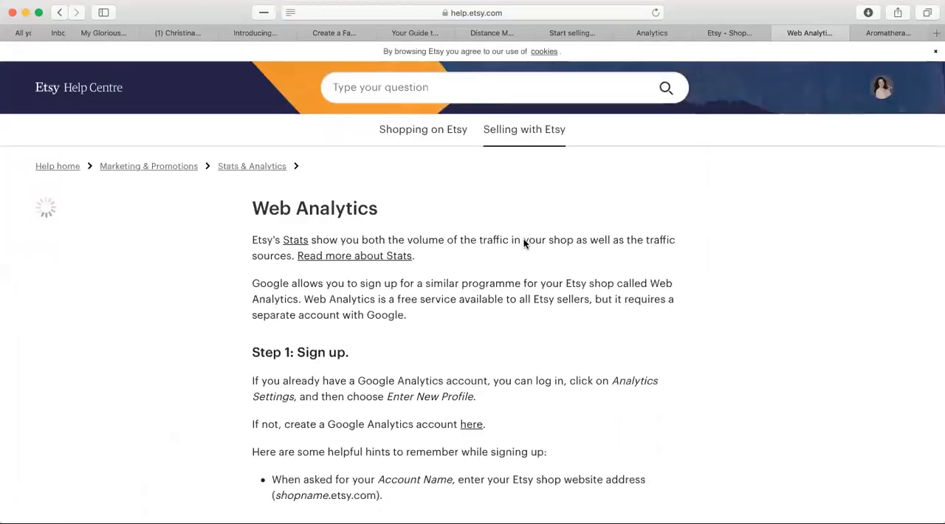
scroll(524, 244, down, 3)
scroll(524, 244, down, 5)
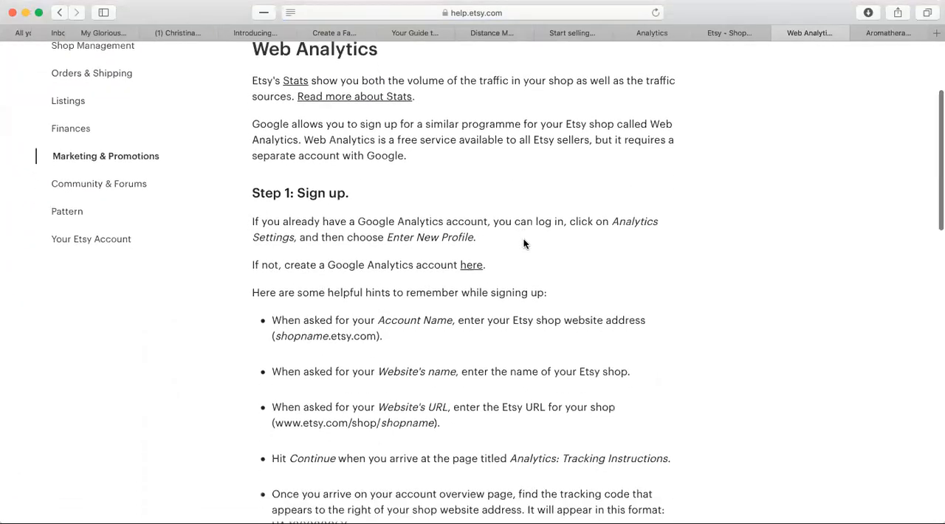
scroll(523, 244, down, 2)
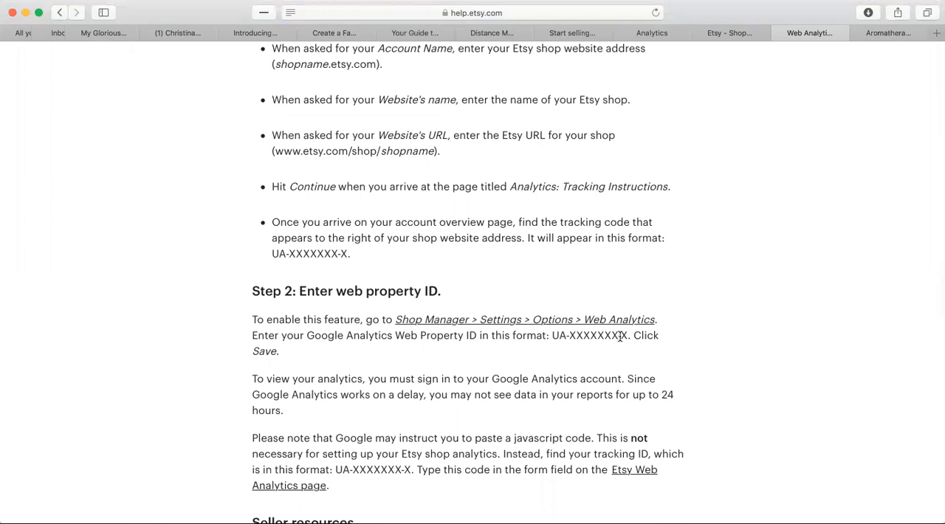
Highlight the property's tracking ID in Google Analytics and compare it with the Web Property ID in Etsy.
click(660, 33)
click(272, 206)
drag(273, 206, 365, 207)
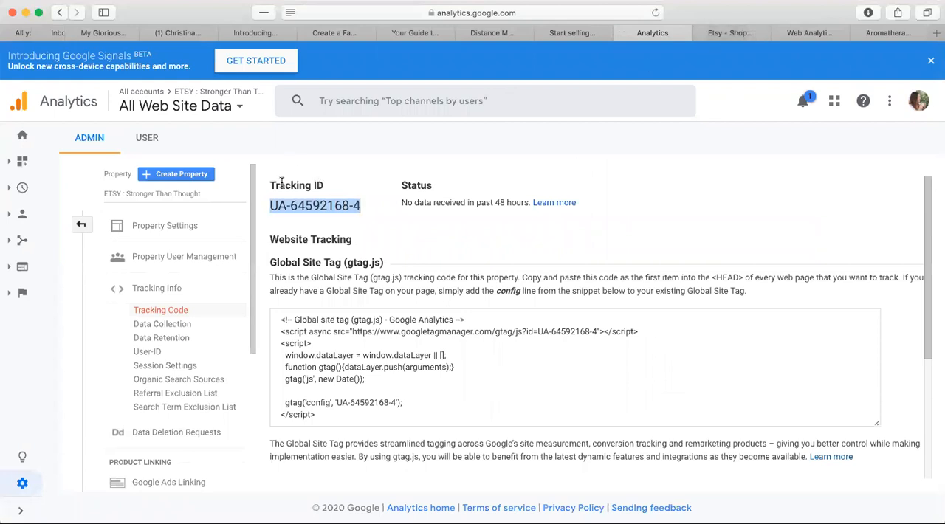
click(731, 34)
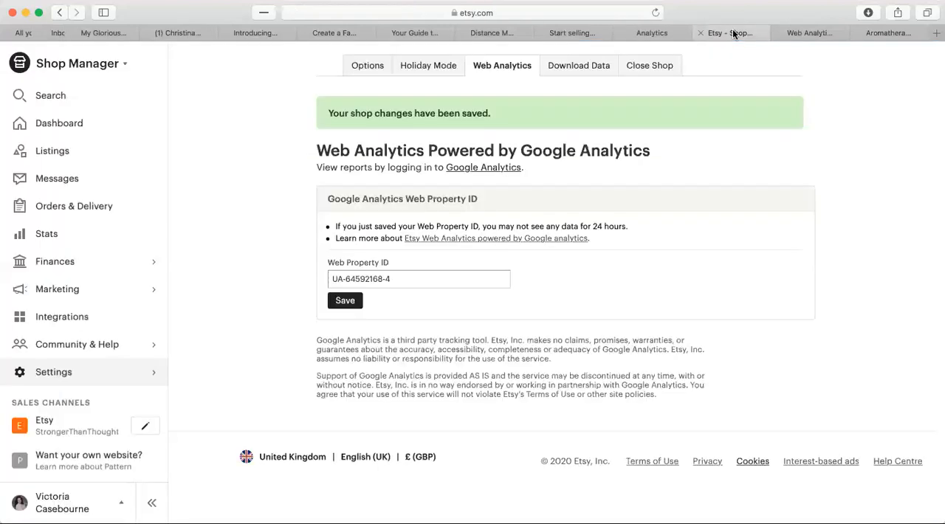